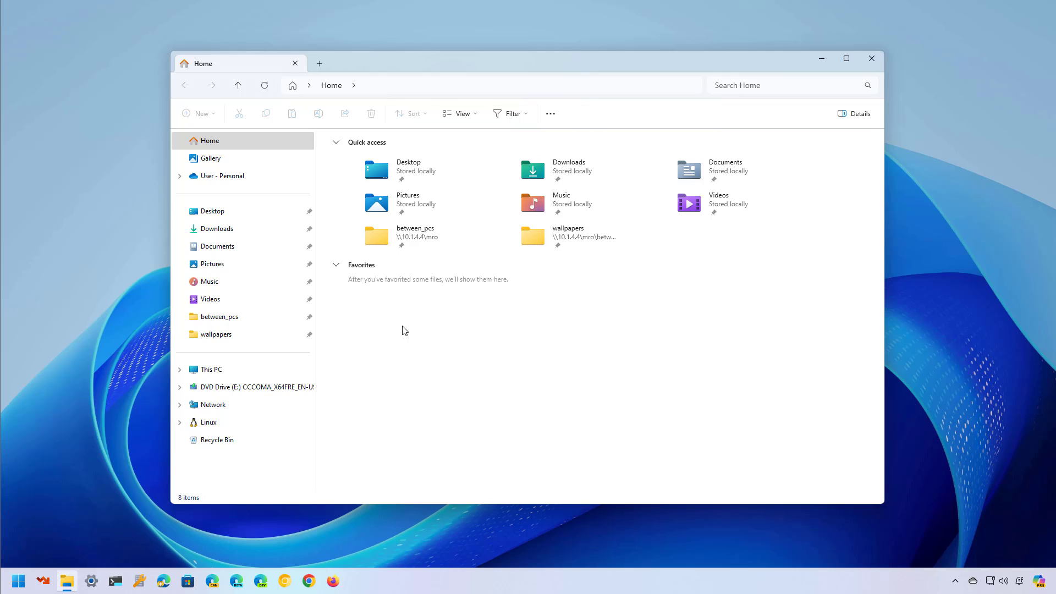
Open the pinned wallpapers folder in File Explorer to examine how its contents load, and close the window
{"action": "left_click", "coordinate": [227, 342]}
{"action": "mouse_move", "coordinate": [620, 198]}
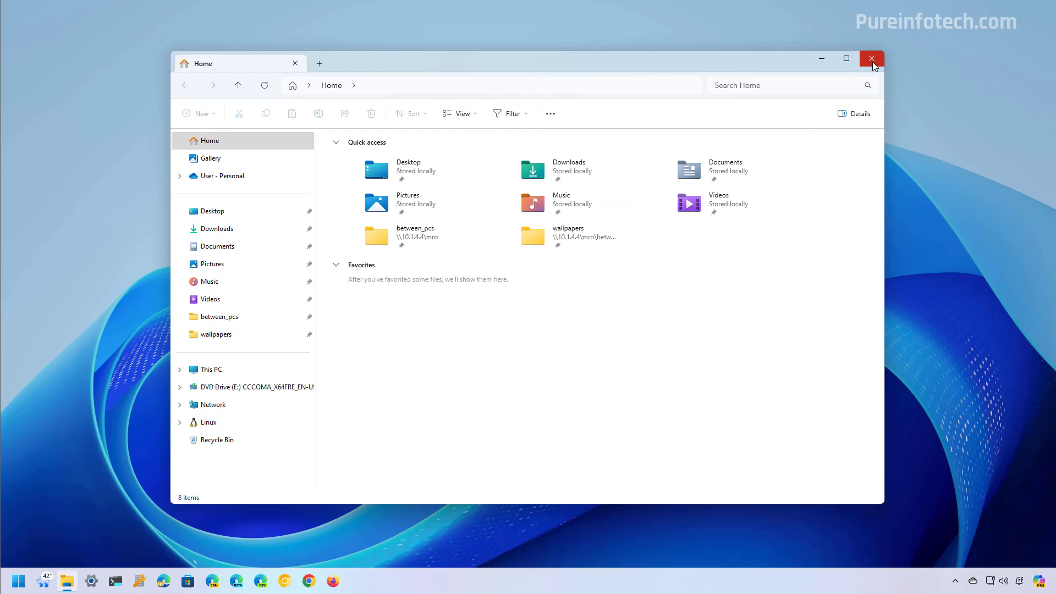
{"action": "left_click", "coordinate": [870, 63]}
Open Registry Editor, allow it to make changes, and go to HKEY_CURRENT_USER\Software\Classes\Local Settings\Software\Microsoft\Windows\Shell\Bags\AllFolders\Shell
{"action": "key", "text": "super"}
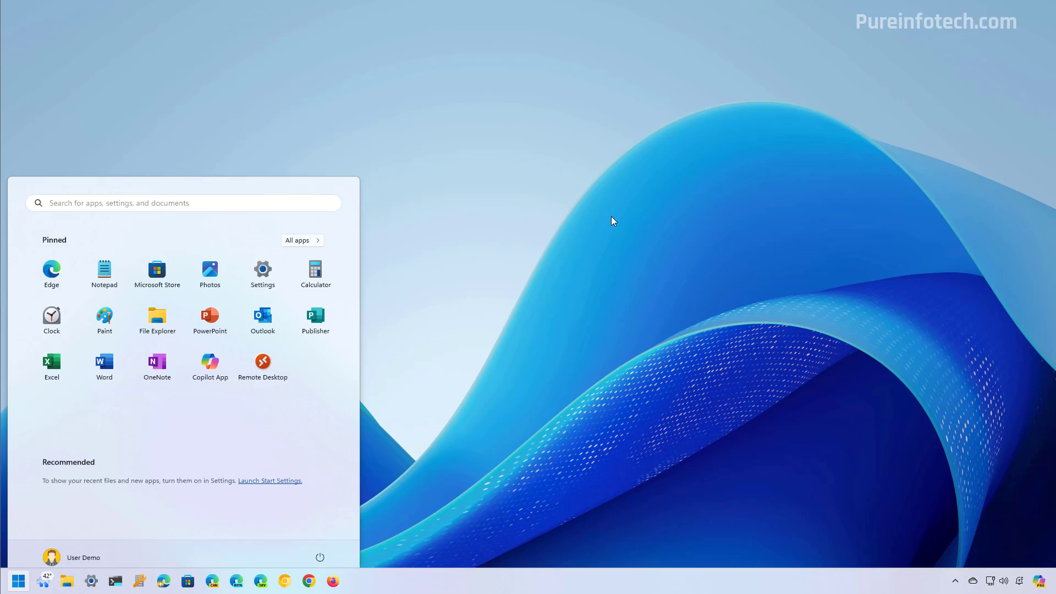
{"action": "type", "text": "regi"}
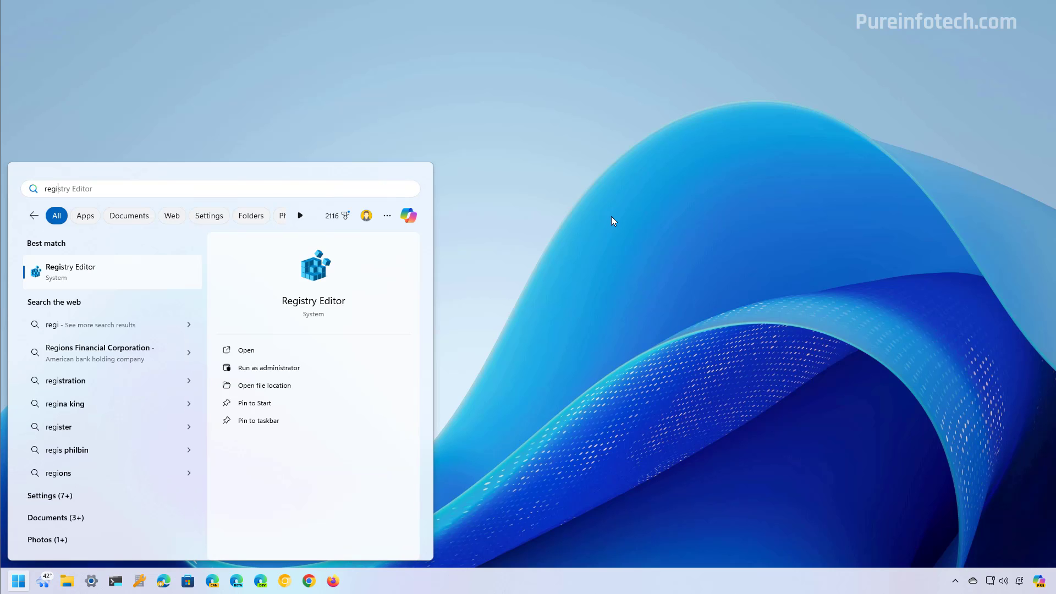
{"action": "key", "text": "Return"}
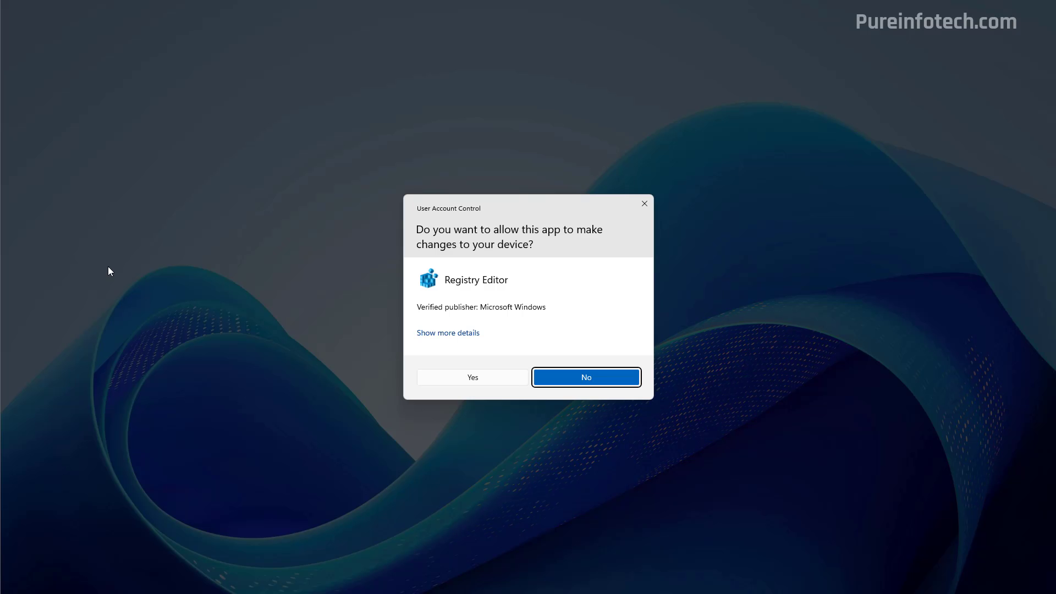
{"action": "left_click", "coordinate": [524, 378]}
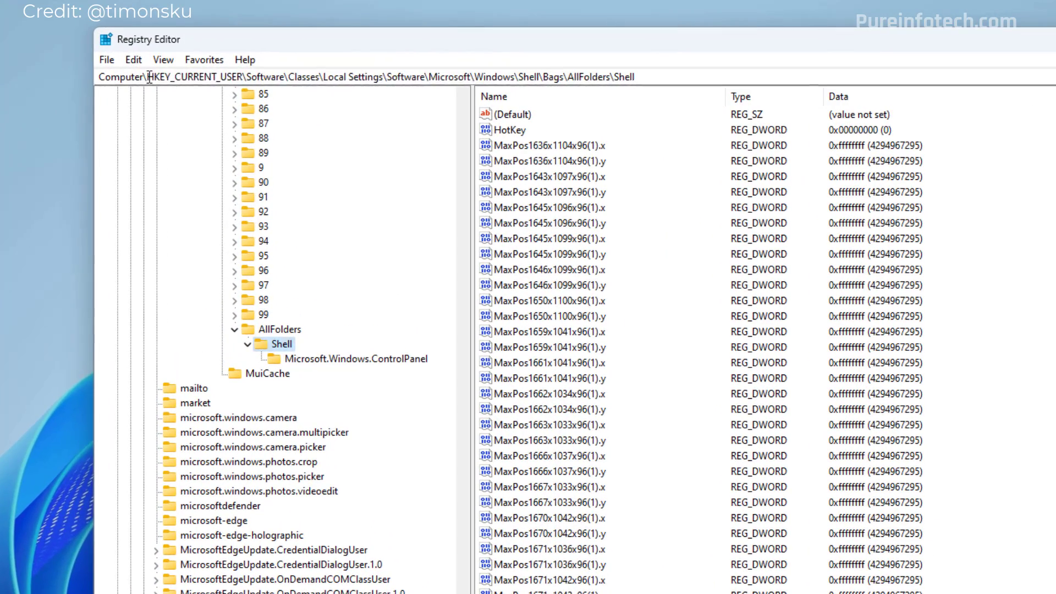
{"action": "left_click_drag", "start_coordinate": [183, 75], "coordinate": [674, 77]}
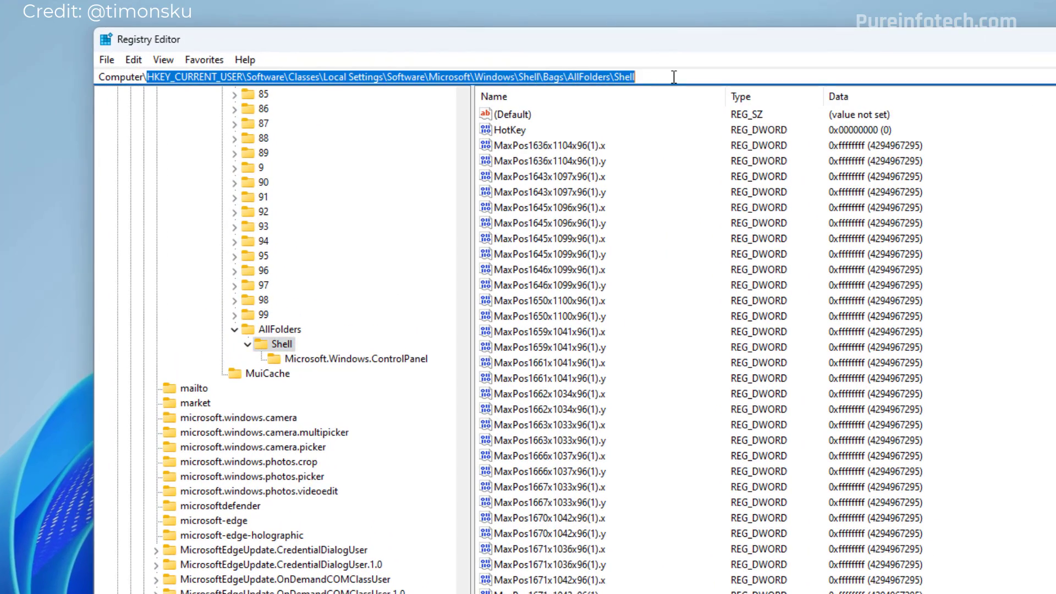
{"action": "left_click", "coordinate": [674, 77]}
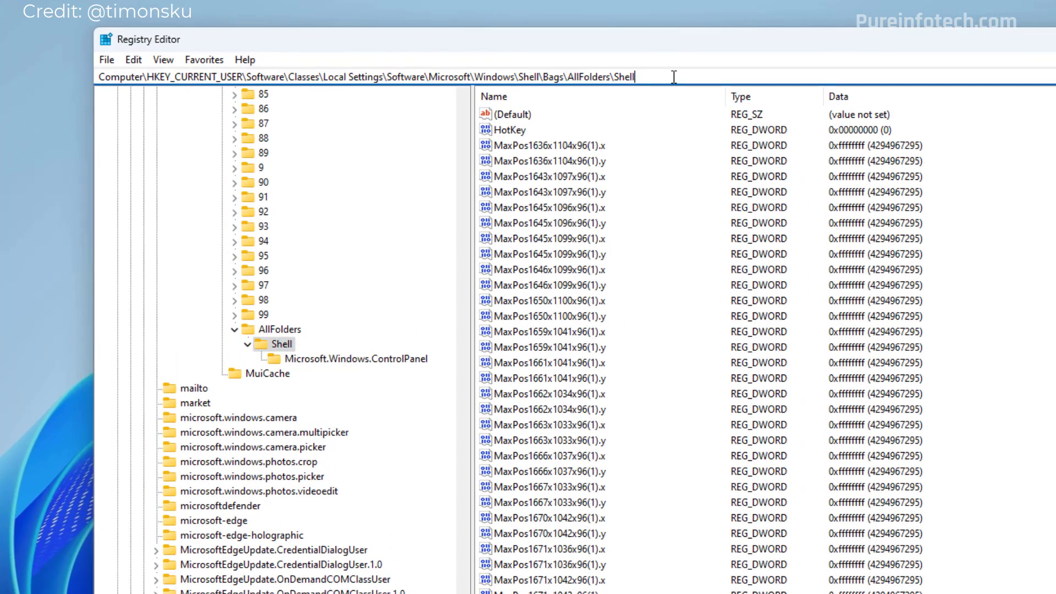
Create a new string value named FolderType in the Shell key under AllFolders
{"action": "right_click", "coordinate": [292, 351]}
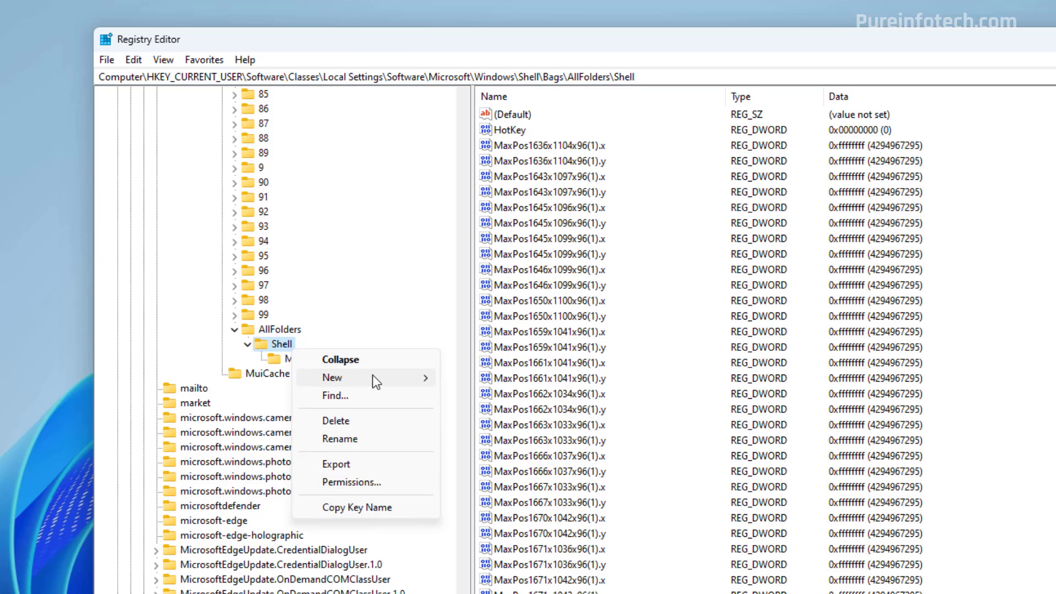
{"action": "mouse_move", "coordinate": [374, 379]}
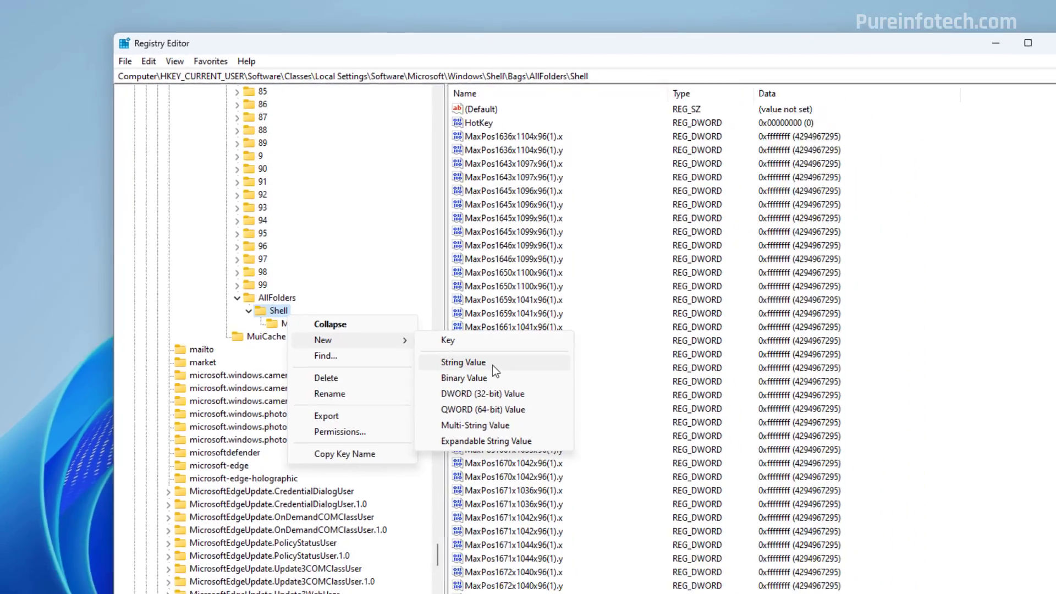
{"action": "left_click", "coordinate": [525, 406]}
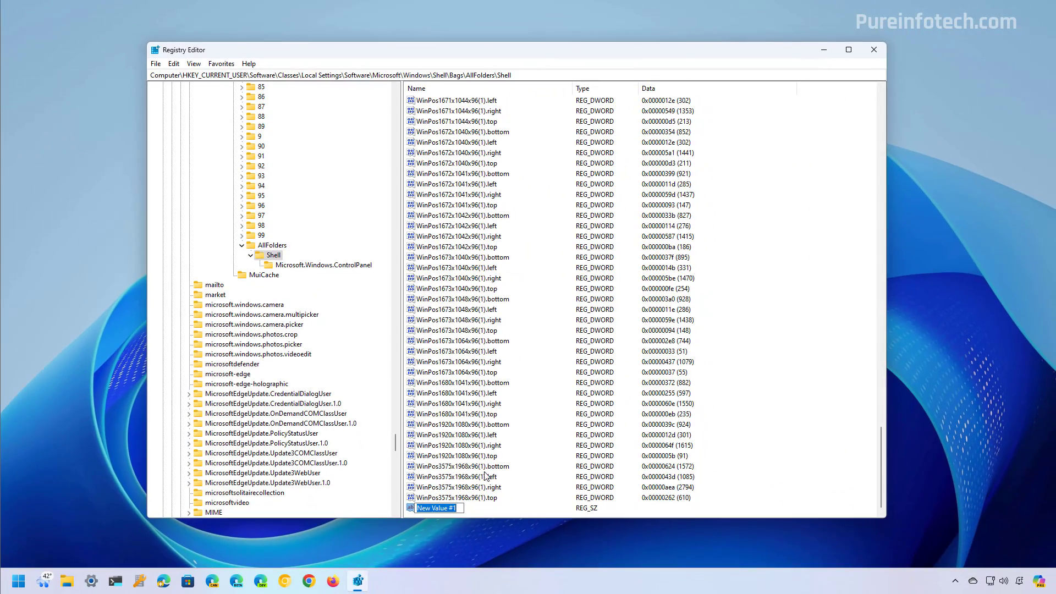
{"action": "type", "text": "FolderType"}
{"action": "key", "text": "Return"}
Set the FolderType value data to NotSpecified and close Registry Editor
{"action": "right_click", "coordinate": [446, 508]}
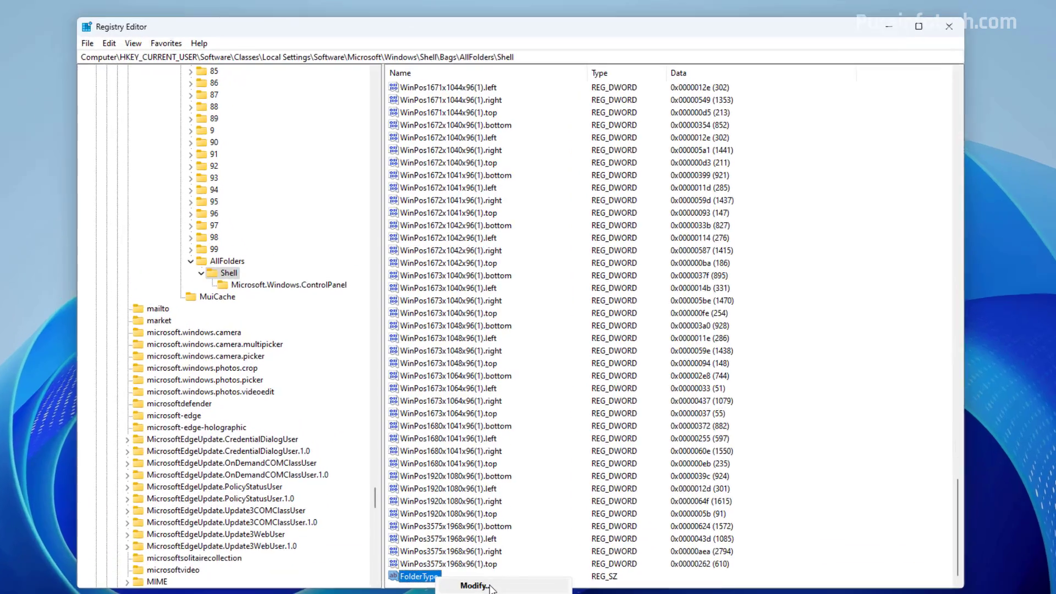
{"action": "left_click", "coordinate": [491, 518]}
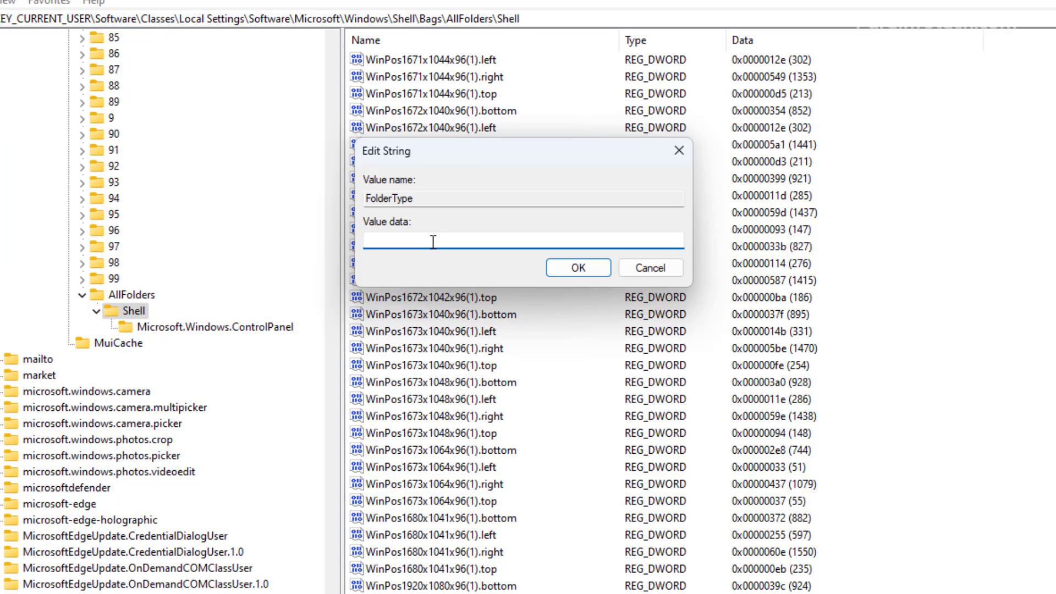
{"action": "type", "text": "NotSpecified"}
{"action": "left_click", "coordinate": [572, 268]}
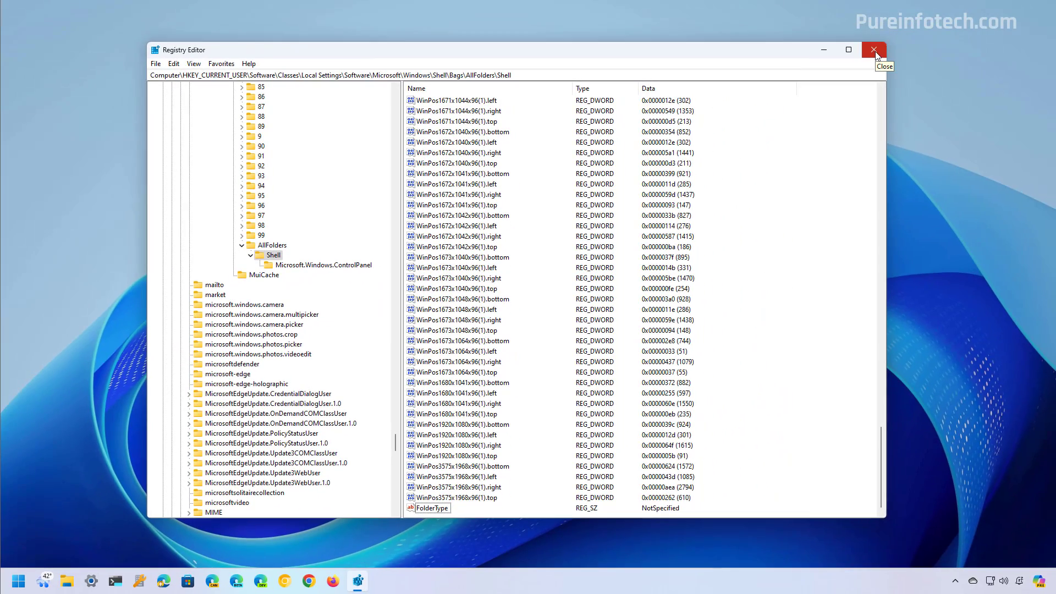
{"action": "left_click", "coordinate": [875, 50]}
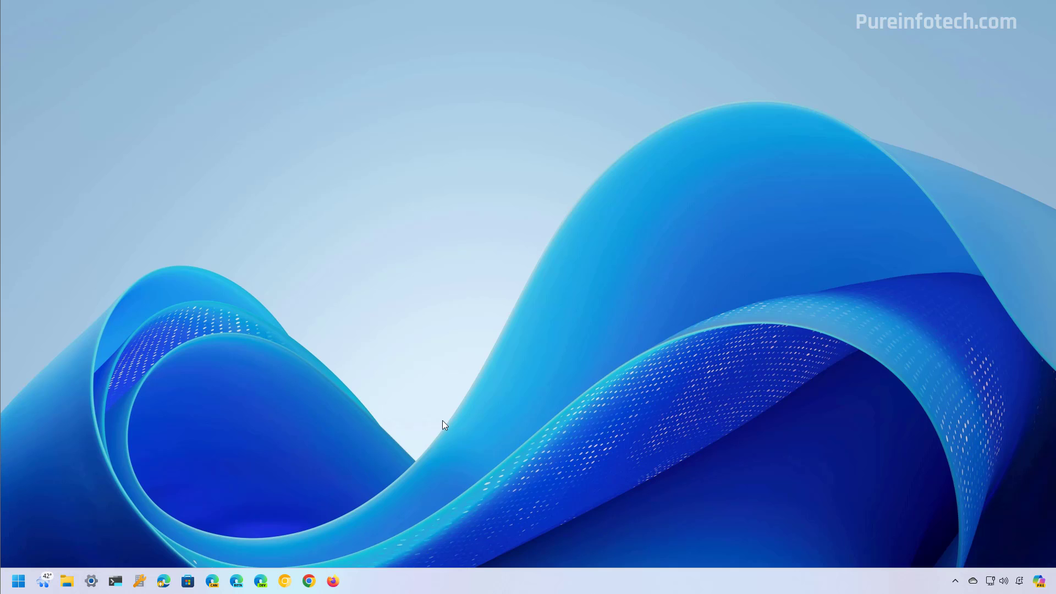
Open Task Manager, filter the processes by "windows ex", and restart the Windows Explorer process
{"action": "right_click", "coordinate": [407, 586]}
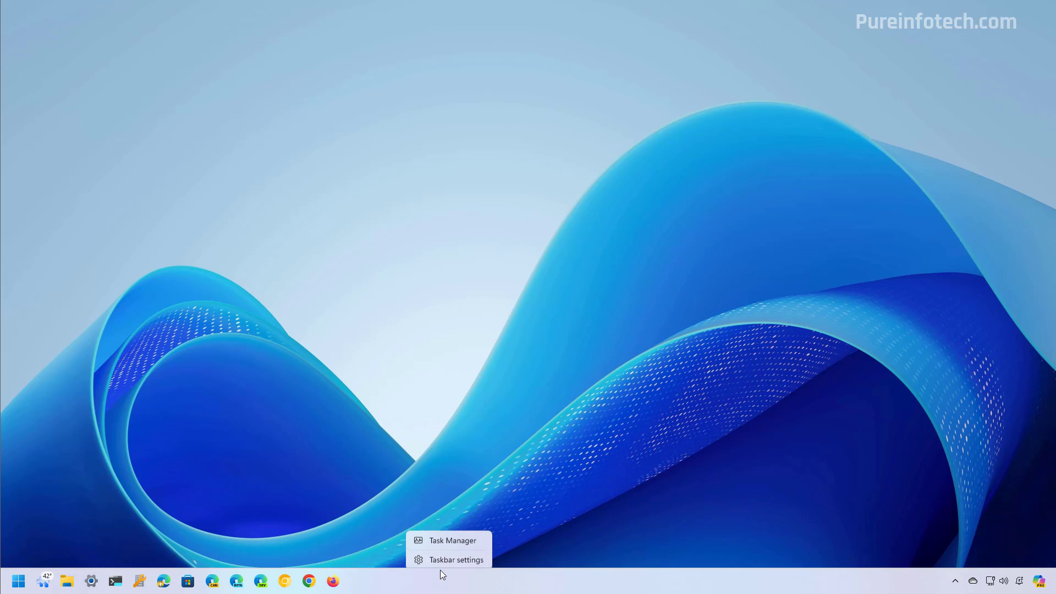
{"action": "left_click", "coordinate": [461, 540]}
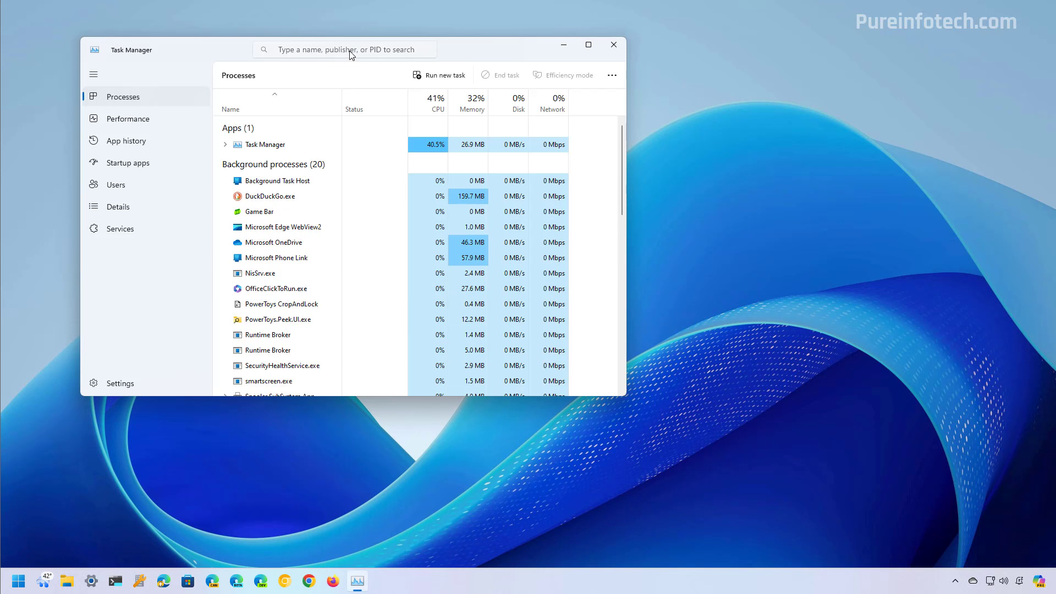
{"action": "left_click", "coordinate": [349, 50]}
{"action": "type", "text": "windows "}
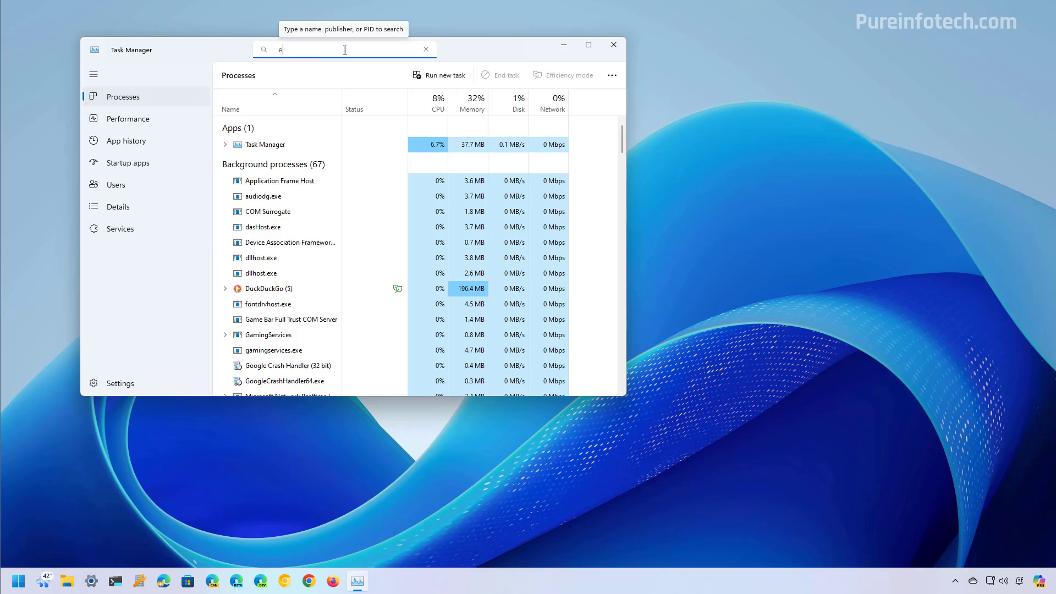
{"action": "type", "text": "ex"}
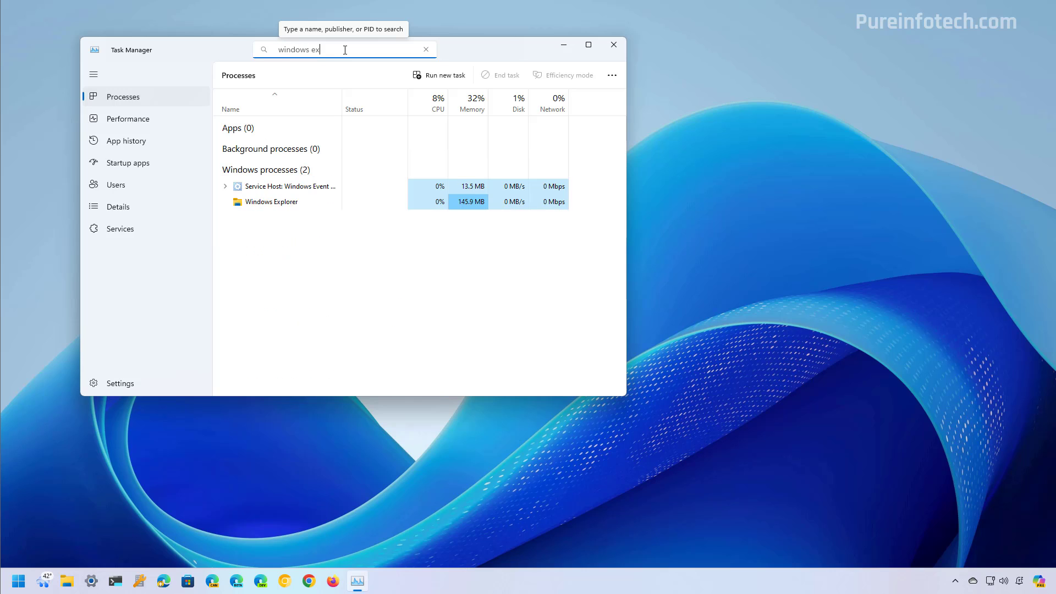
{"action": "left_click", "coordinate": [276, 190]}
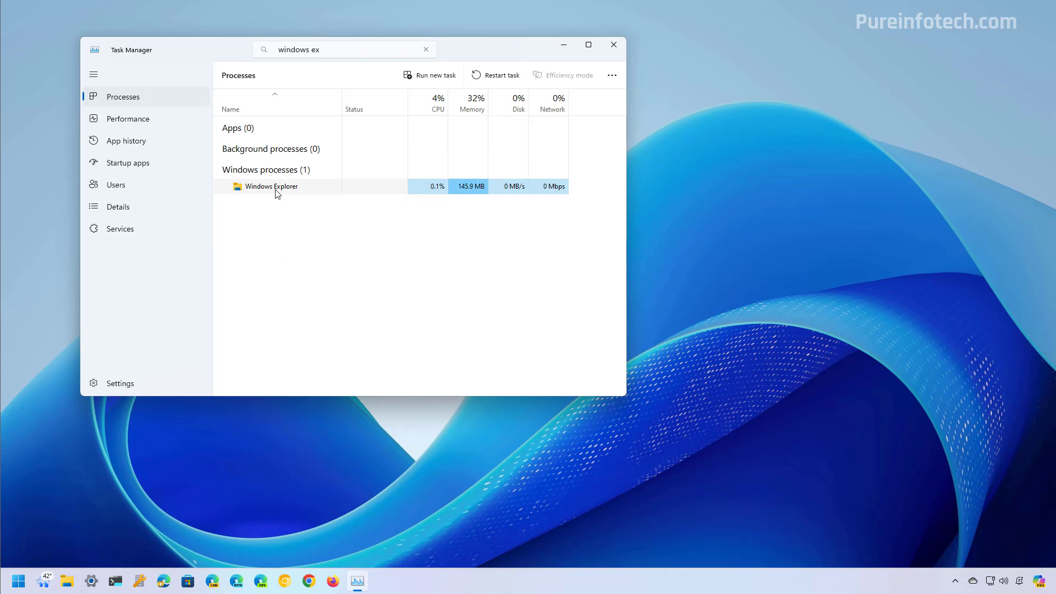
{"action": "left_click", "coordinate": [502, 77]}
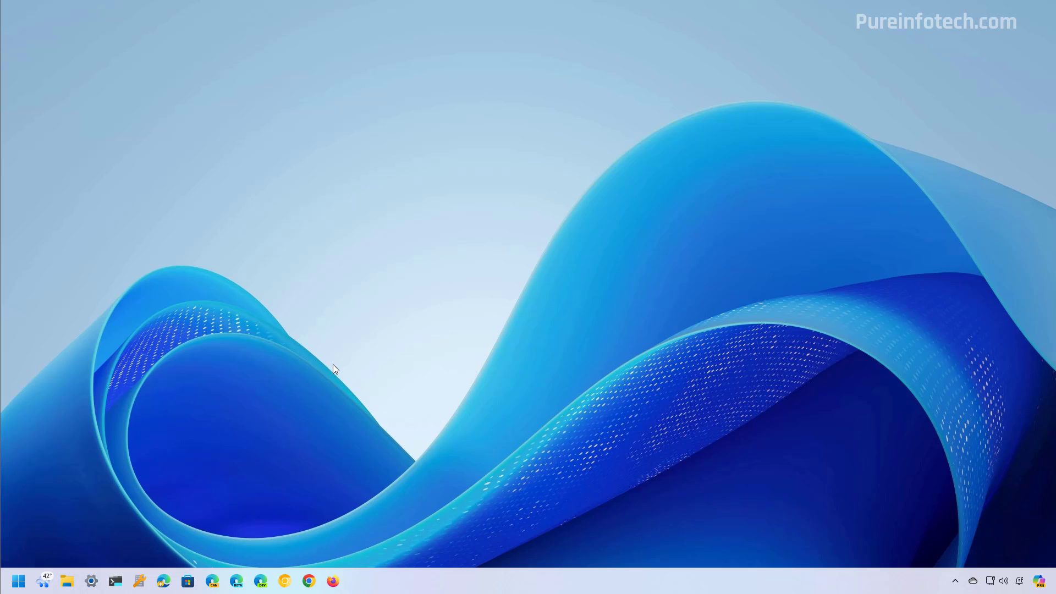
Reopen File Explorer and go to the pinned wallpapers folder to check how it loads
{"action": "left_click", "coordinate": [67, 581]}
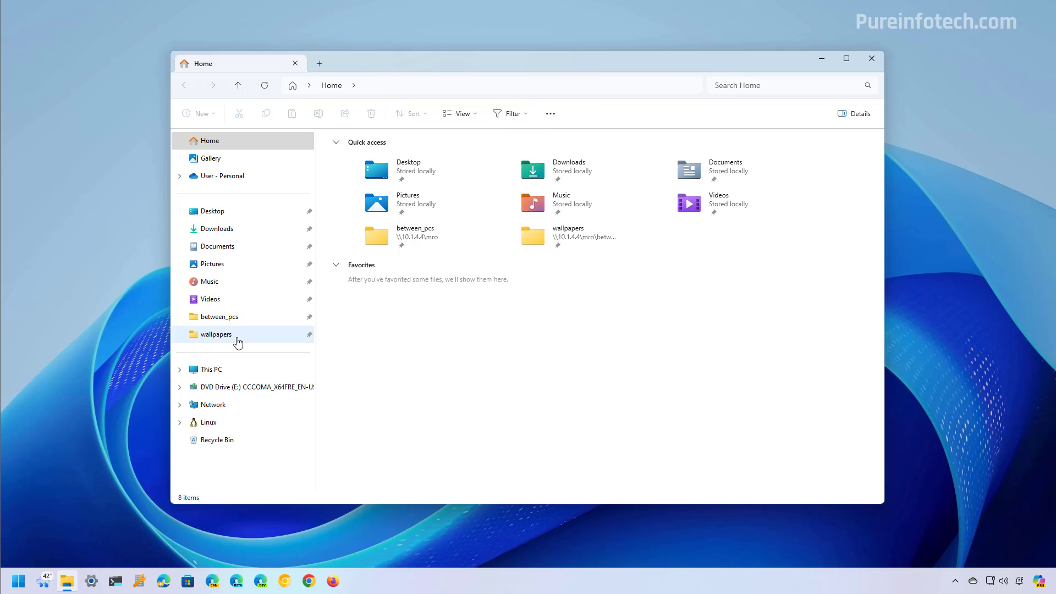
{"action": "left_click", "coordinate": [237, 340]}
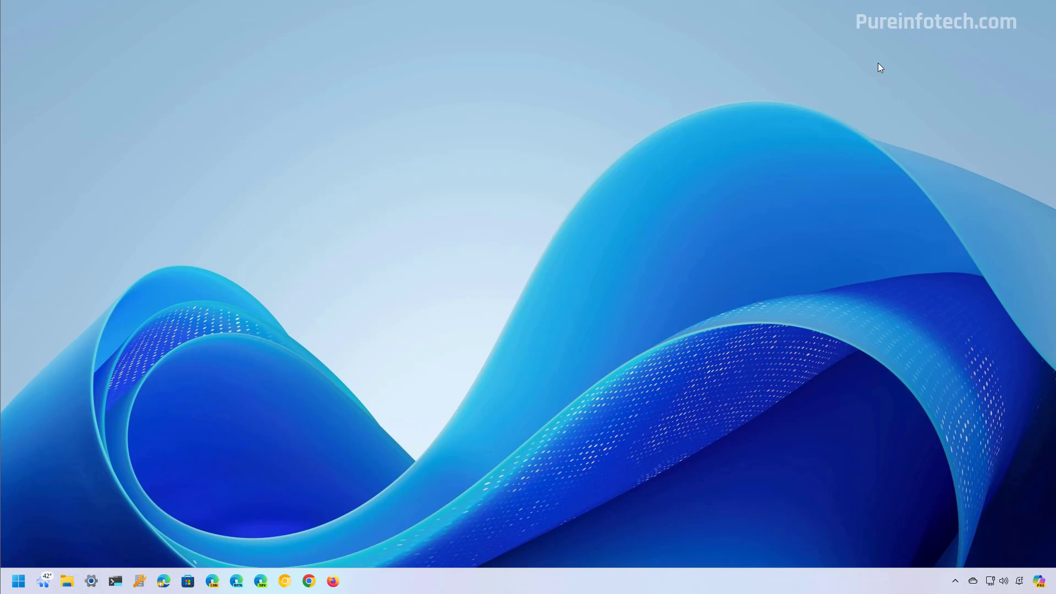
Switch to Registry Editor again, allow it to make changes, and check the path of the AllFolders\Shell key
{"action": "key", "text": "super"}
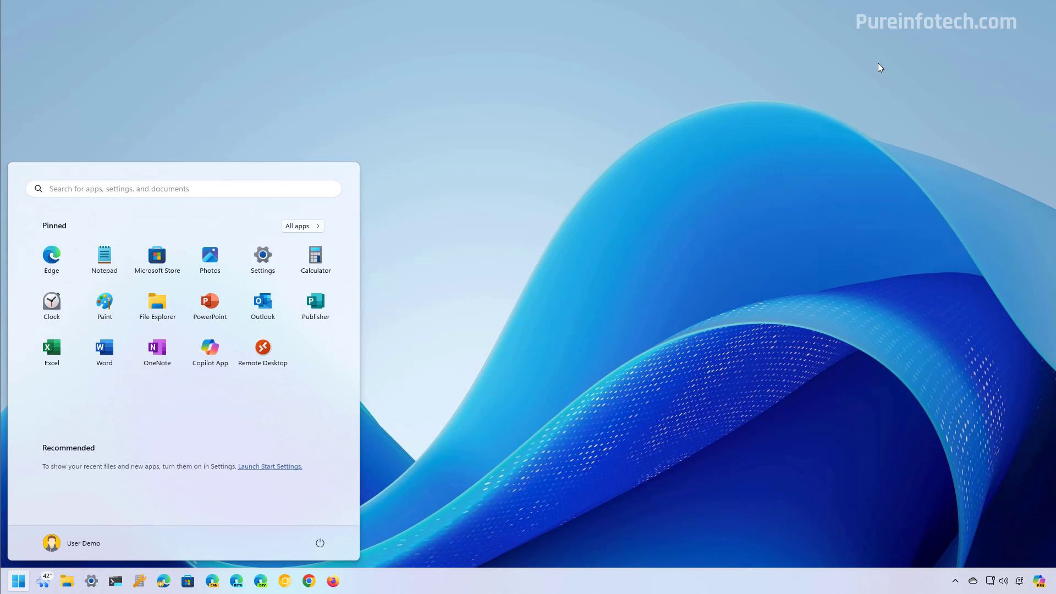
{"action": "type", "text": "regedit"}
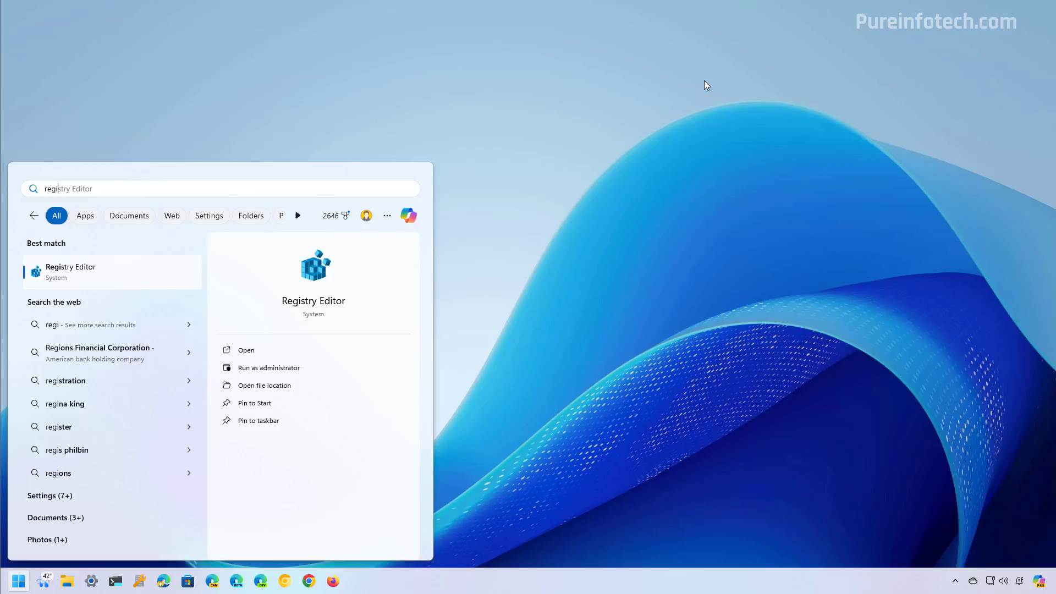
{"action": "key", "text": "Return"}
{"action": "left_click", "coordinate": [465, 378]}
{"action": "left_click", "coordinate": [545, 75]}
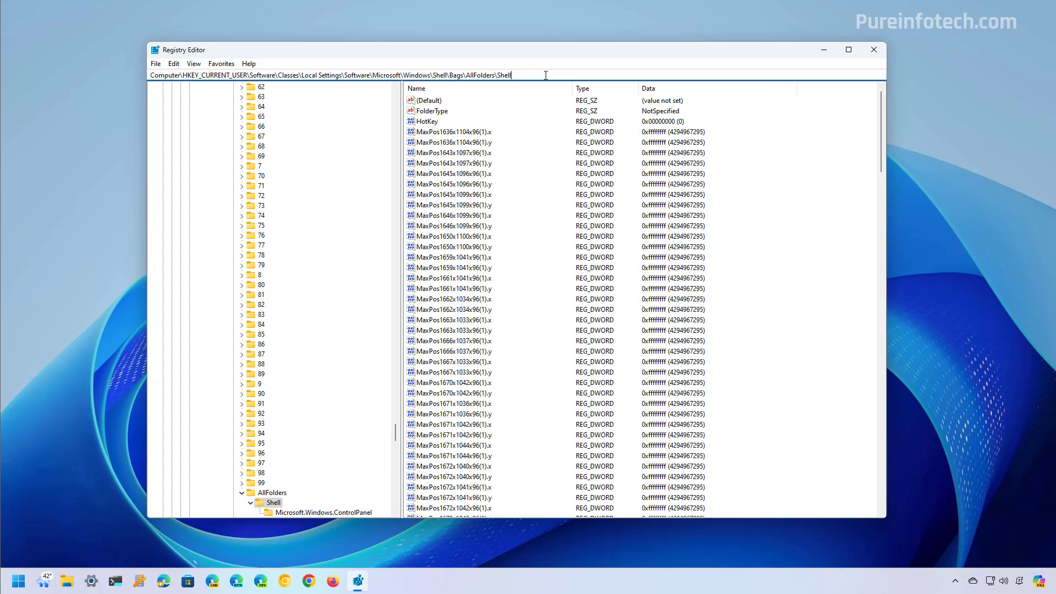
Delete the FolderType value from the AllFolders\Shell key, confirm the deletion, and close Registry Editor
{"action": "left_click", "coordinate": [434, 111]}
{"action": "scroll", "coordinate": [325, 426], "scroll_direction": "down", "scroll_amount": 2}
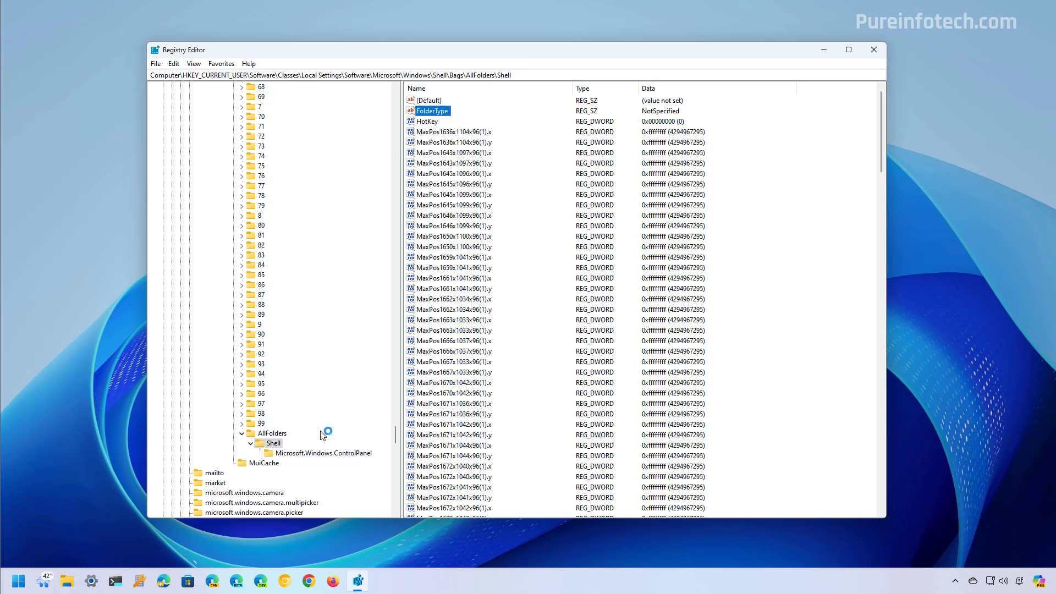
{"action": "right_click", "coordinate": [436, 116]}
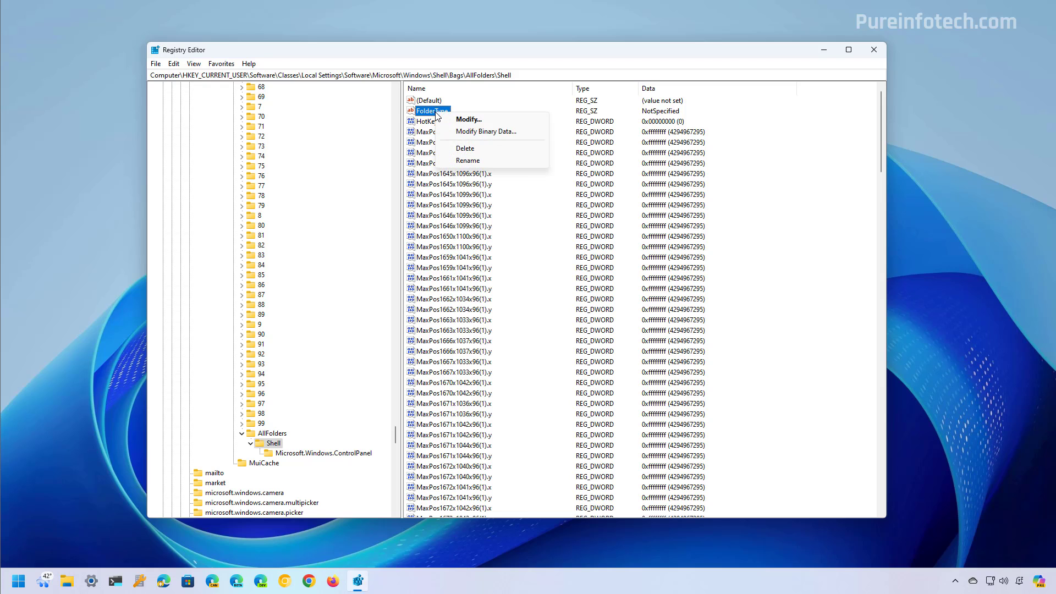
{"action": "left_click", "coordinate": [450, 147]}
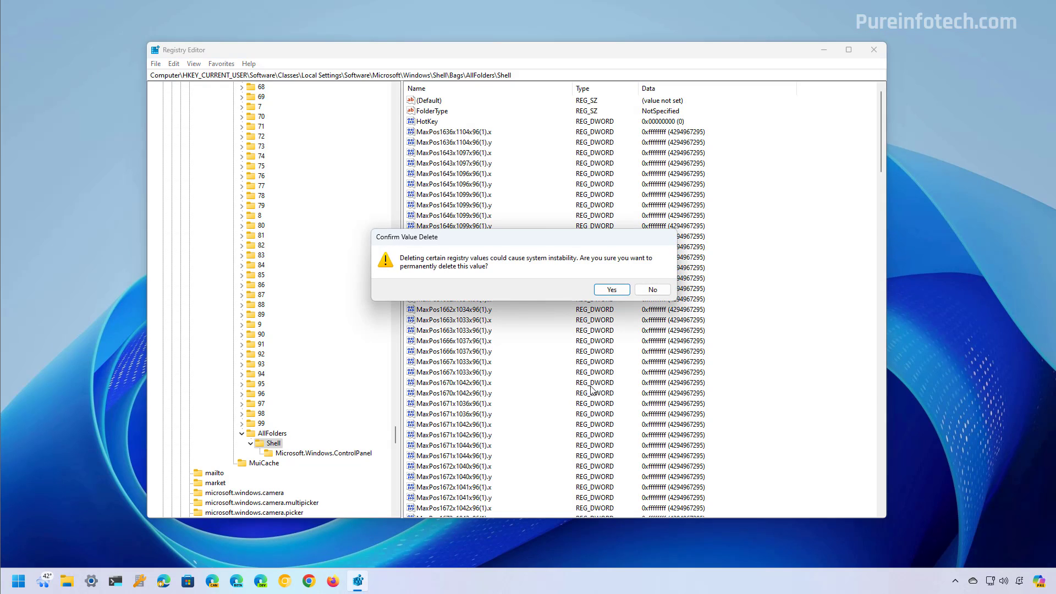
{"action": "left_click", "coordinate": [612, 290]}
{"action": "left_click", "coordinate": [874, 49]}
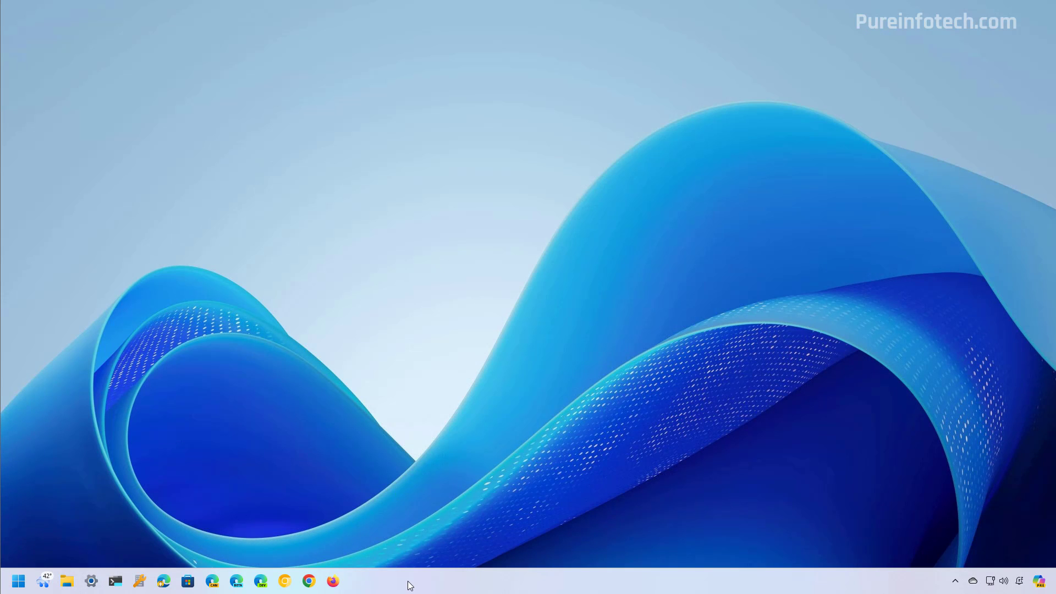